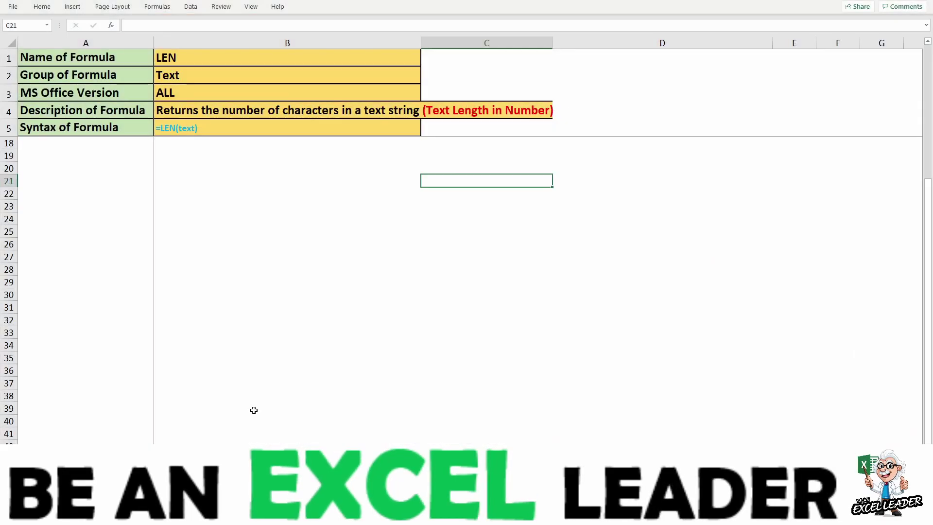
# - Review the formula name, group, Office version and description listed in B1 through B4
pyautogui.click(172, 56)
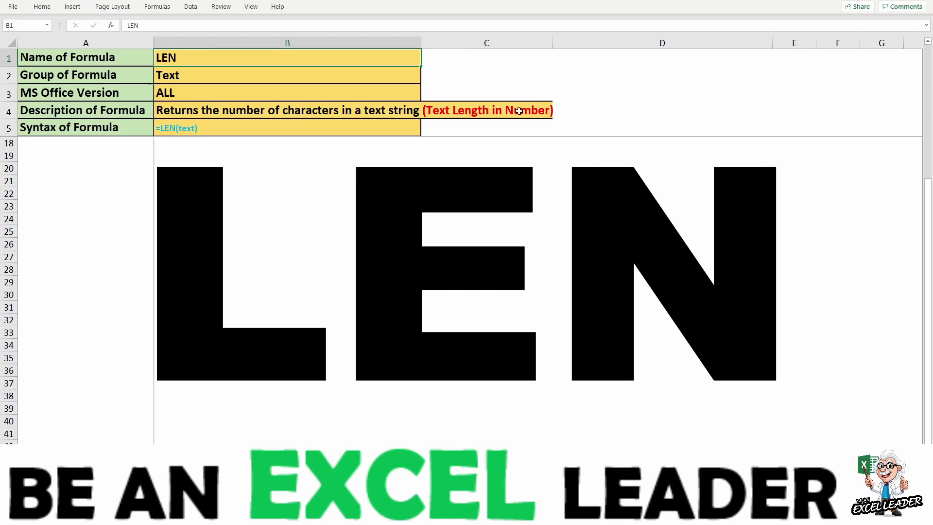
pyautogui.press('Down')
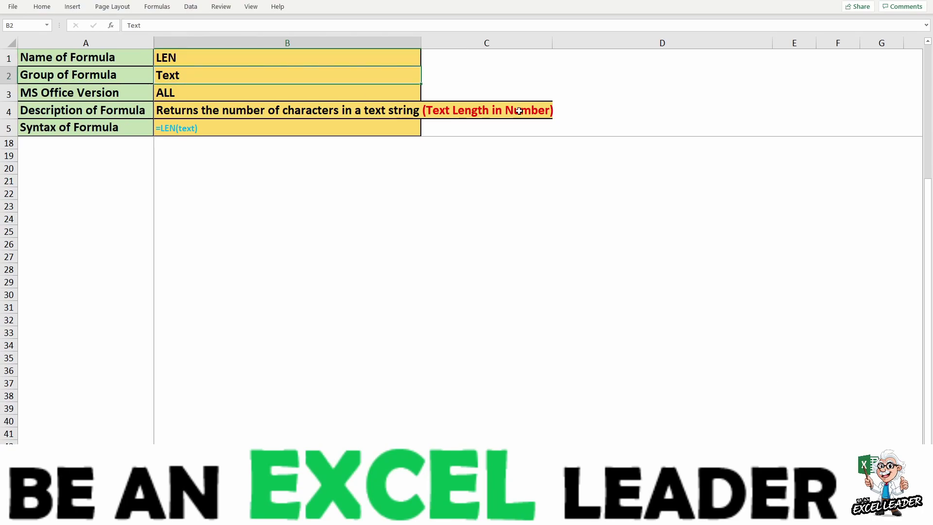
pyautogui.press('Down')
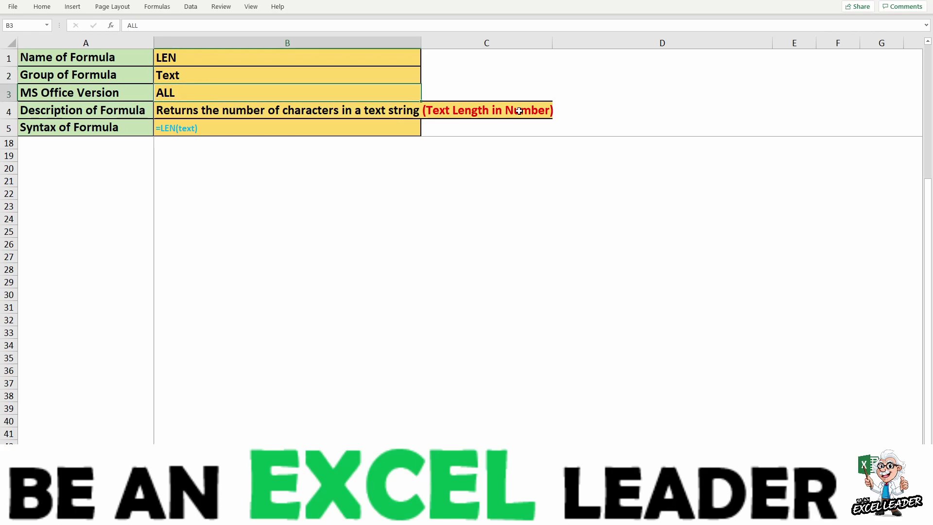
pyautogui.press('Down')
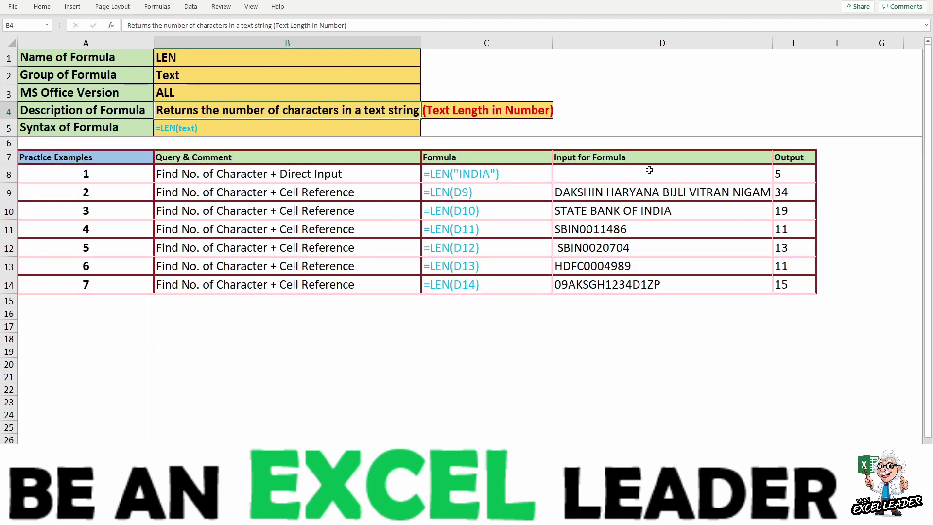
# - Clear the Output values in E8:E14 and enter =LEN("india") in E8, returning 5
pyautogui.moveTo(787, 181); pyautogui.dragTo(779, 285)
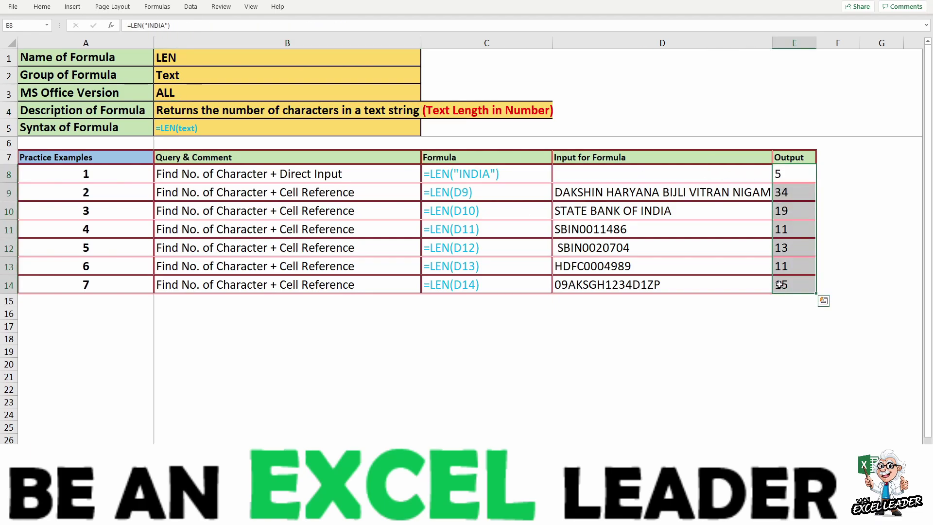
pyautogui.press('Delete')
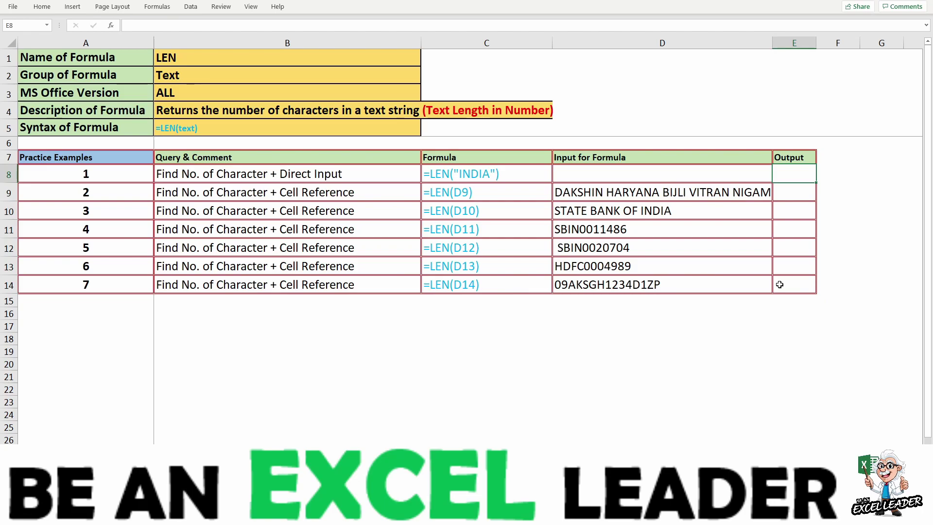
pyautogui.write('=L')
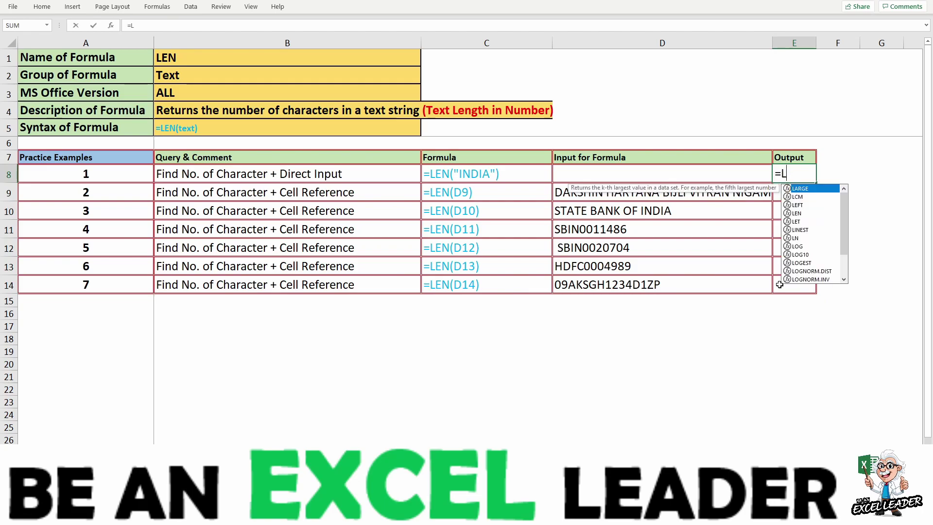
pyautogui.write('EN')
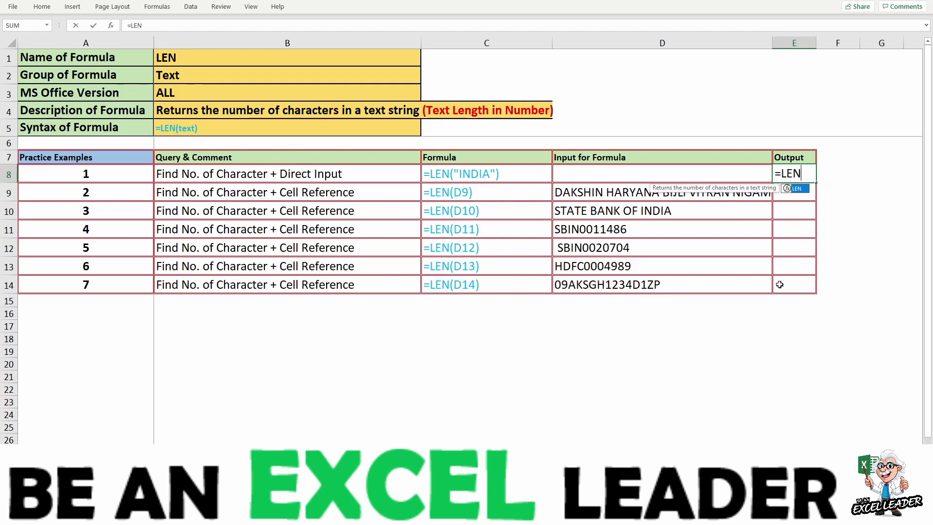
pyautogui.write('("')
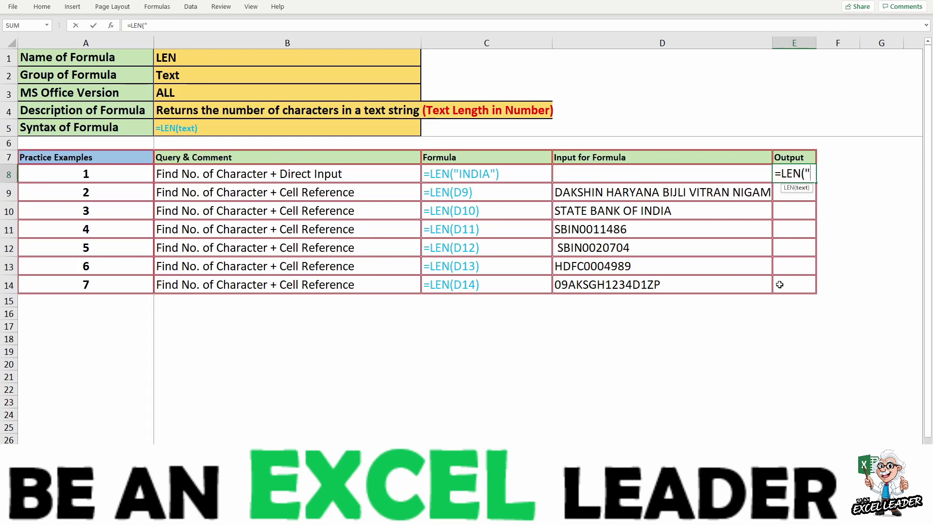
pyautogui.write('indi')
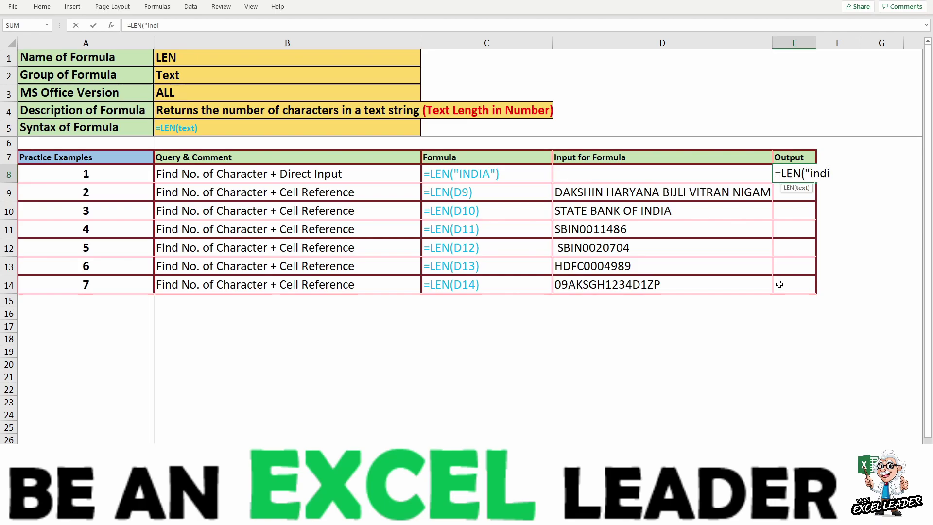
pyautogui.write('a')
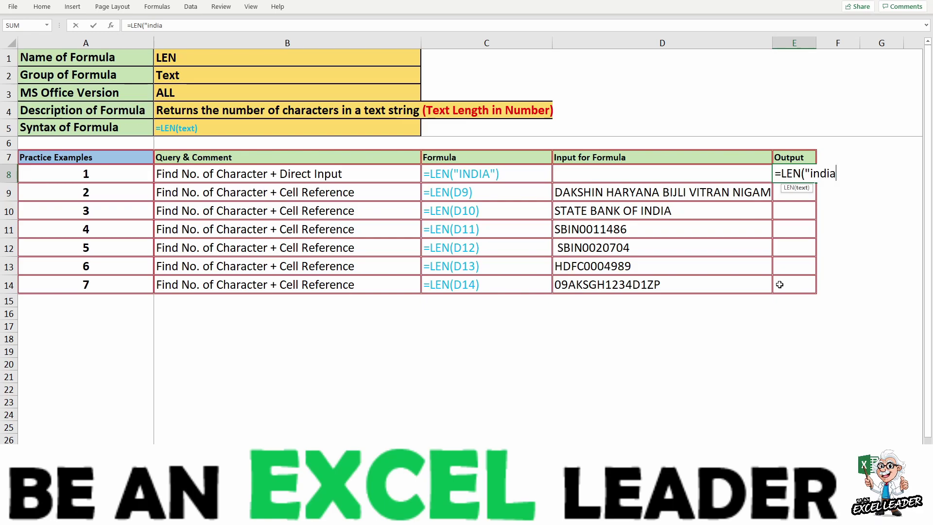
pyautogui.write('")')
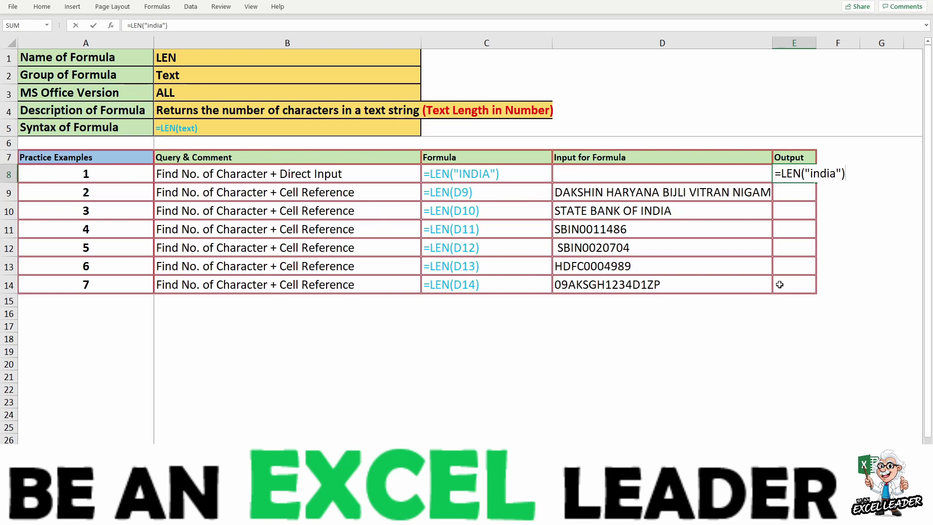
pyautogui.press('Return')
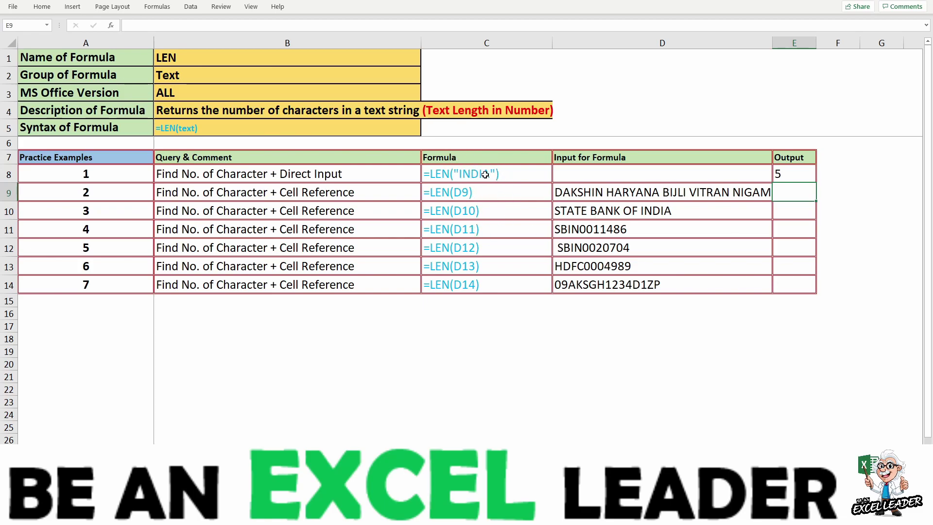
# - Enter =LEN(D9) in E9 to count the characters of D9, returning 34
pyautogui.doubleClick(794, 193)
pyautogui.write('=')
pyautogui.write('L')
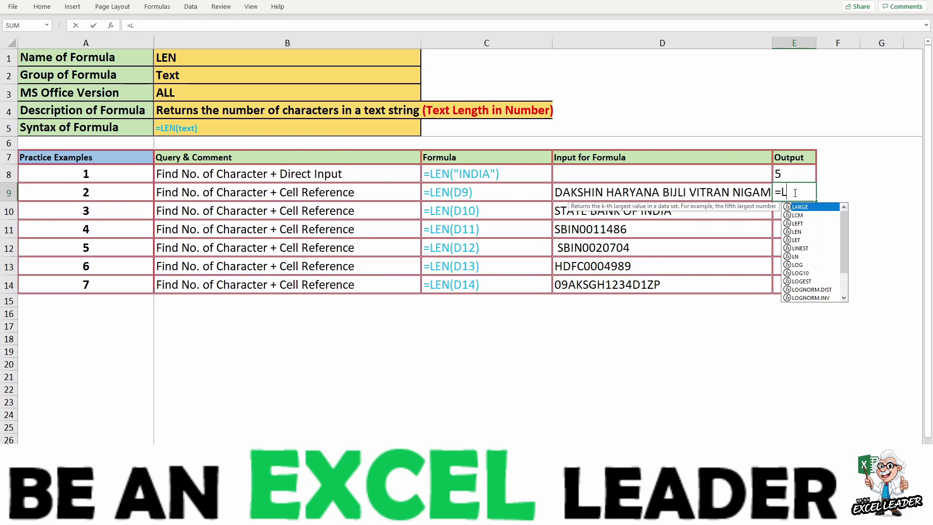
pyautogui.write('E')
pyautogui.press('Down')
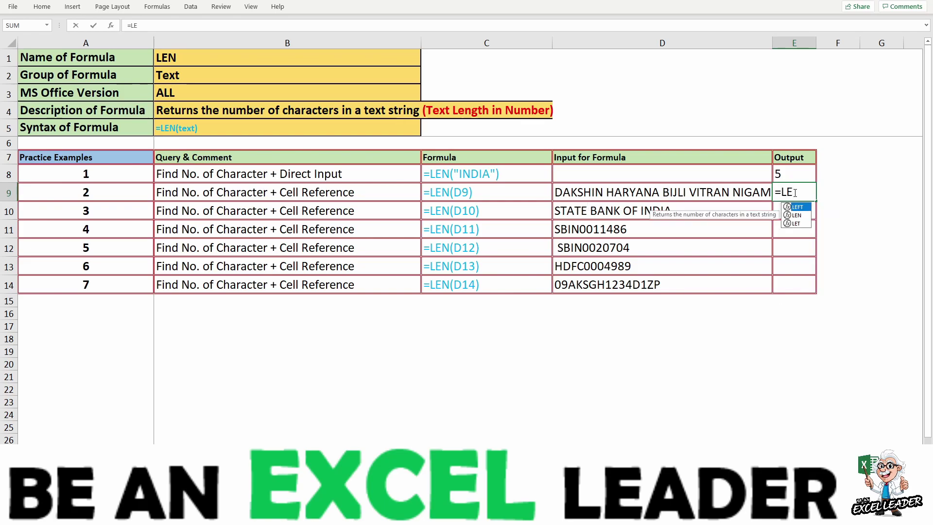
pyautogui.press('Tab')
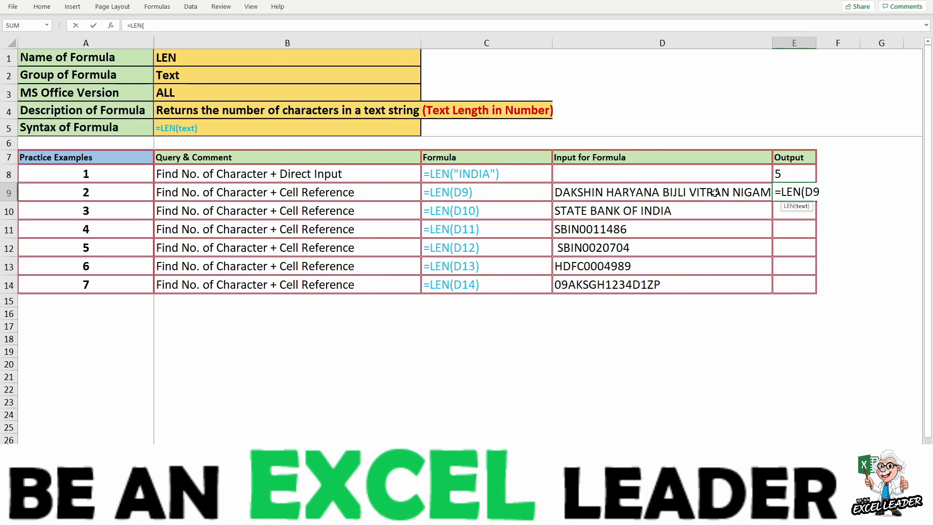
pyautogui.click(715, 192)
pyautogui.write(')')
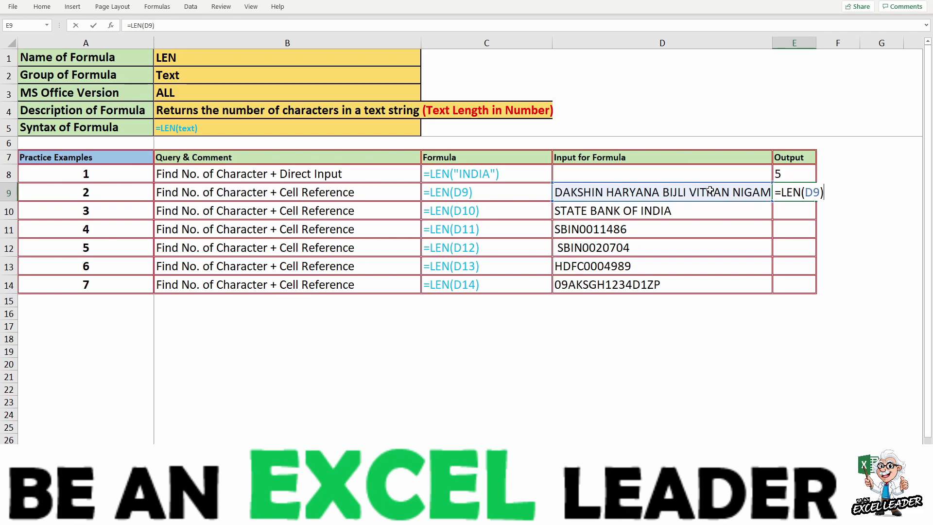
pyautogui.press('Return')
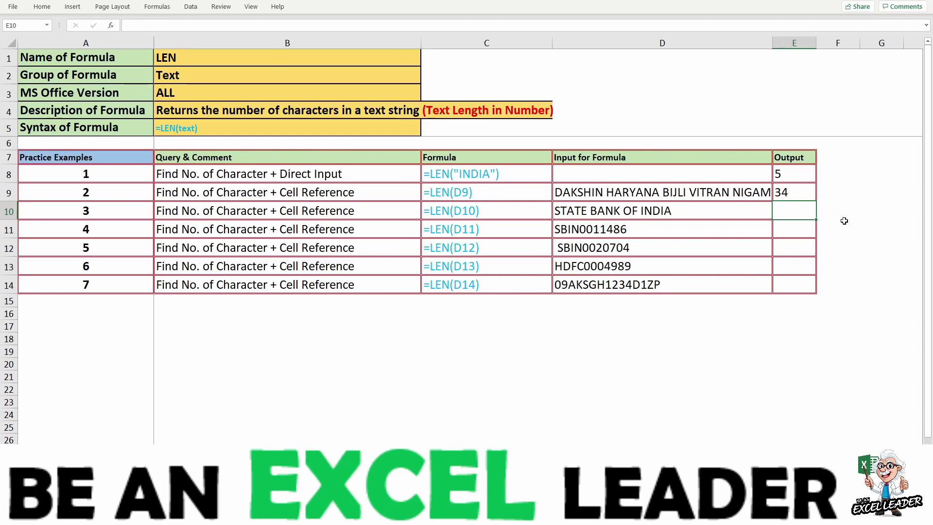
# - Copy the LEN formula down into E10, E11 and E12, returning 19, 11 and 13
pyautogui.press('Up')
pyautogui.hotkey('ctrl', 'c')
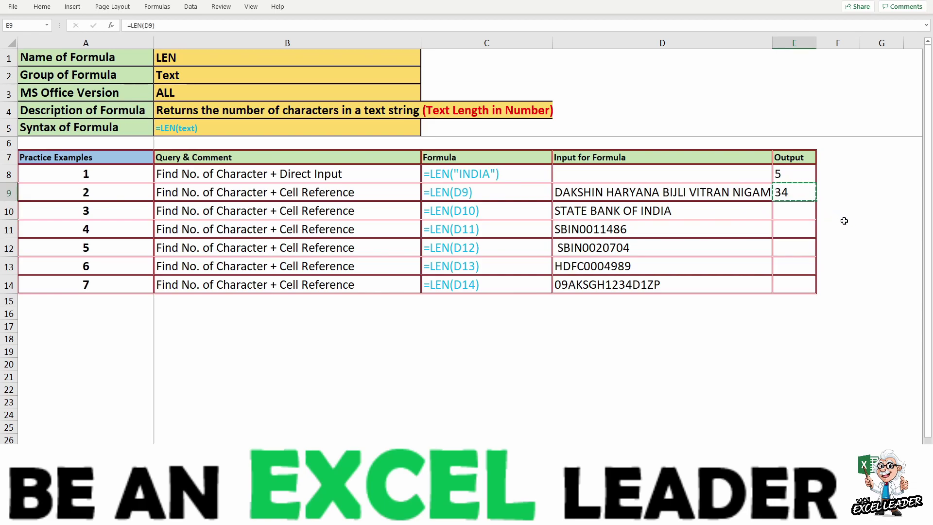
pyautogui.press('Down')
pyautogui.hotkey('ctrl', 'v')
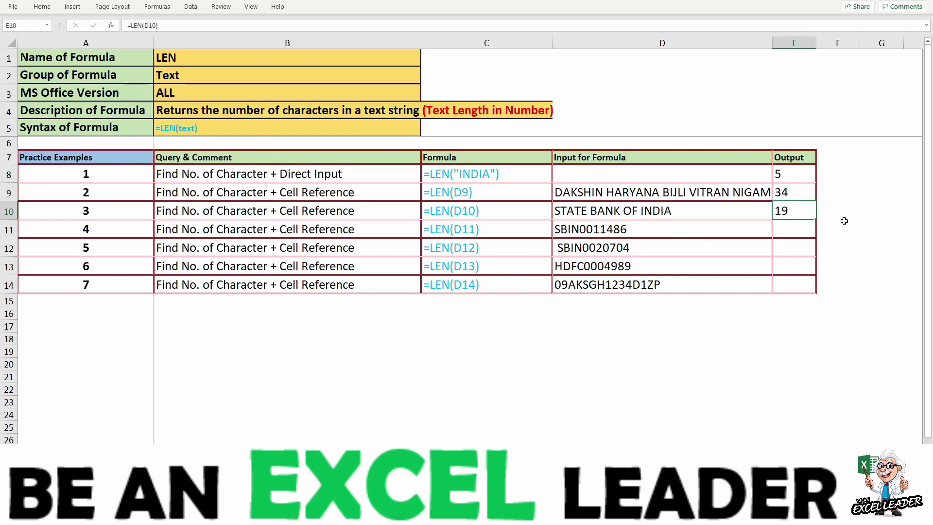
pyautogui.hotkey('ctrl', 'c')
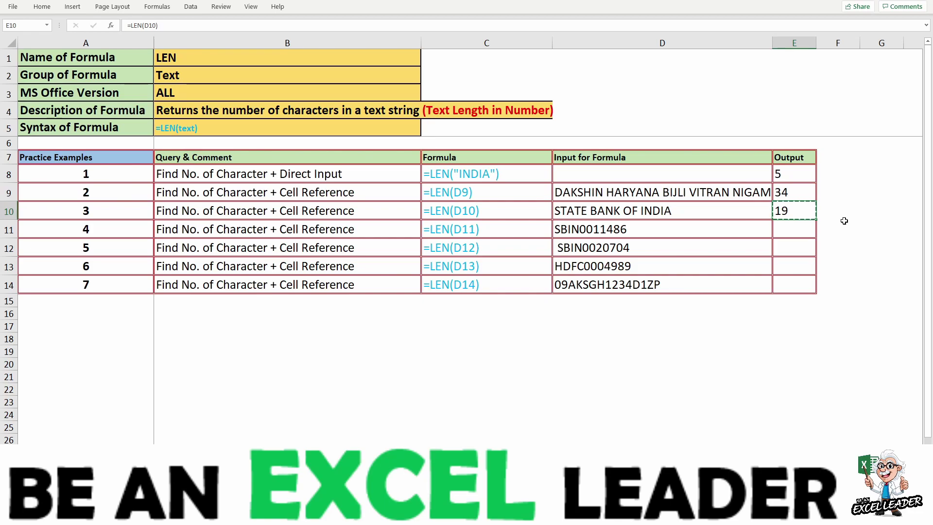
pyautogui.press('Down')
pyautogui.press('Return')
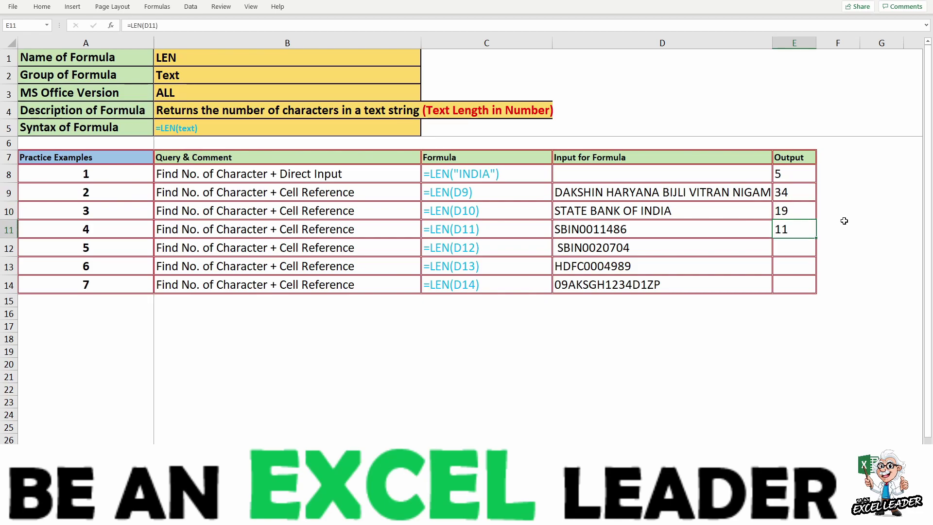
pyautogui.hotkey('ctrl', 'c')
pyautogui.press('Down')
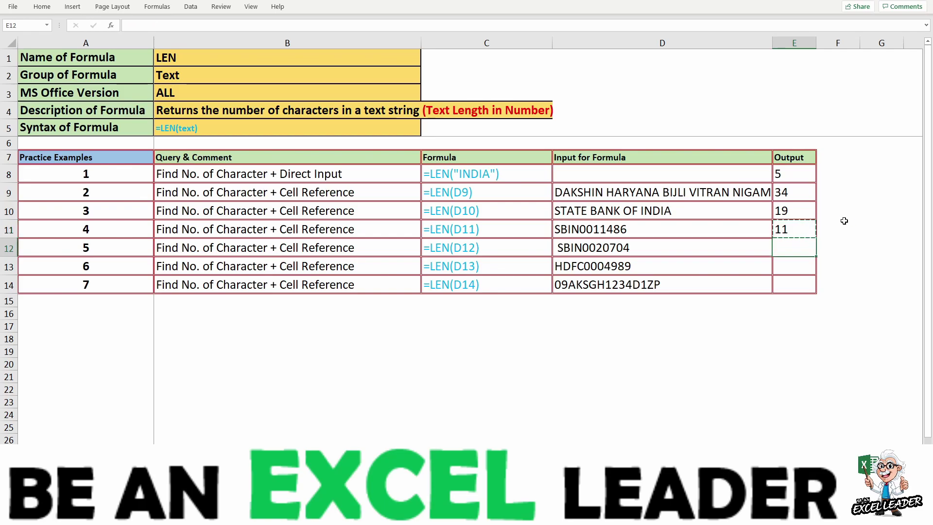
pyautogui.press('Return')
# - Strip the stray period and leading space from D12 so it reads SBIN0020704, counting 11
pyautogui.click(566, 249)
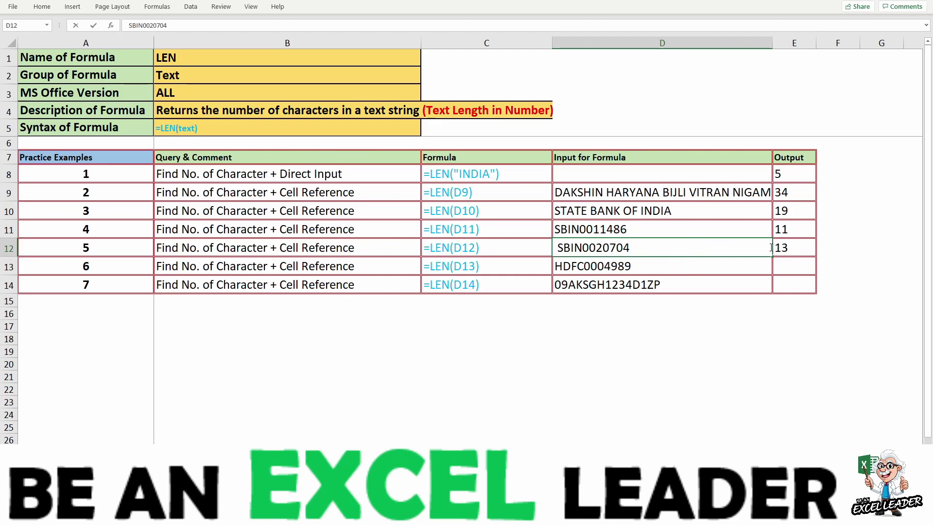
pyautogui.write('.')
pyautogui.press('Return')
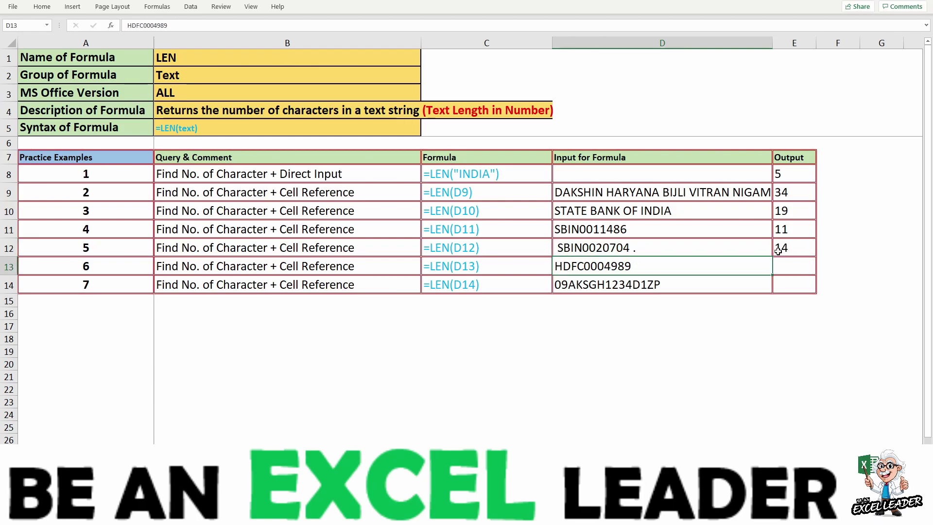
pyautogui.doubleClick(680, 249)
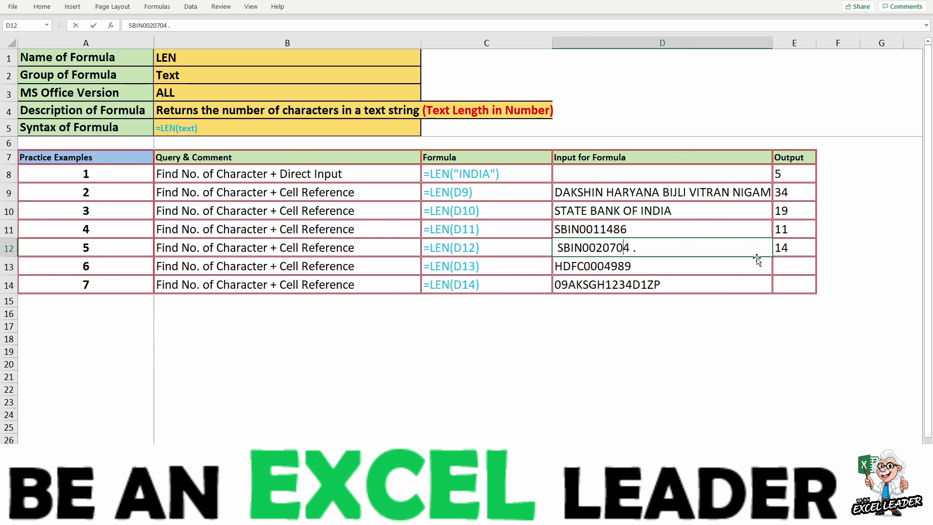
pyautogui.hotkey('shift', 'Right')
pyautogui.press('BackSpace')
pyautogui.press('Left')
pyautogui.press('Left')
pyautogui.press('Left')
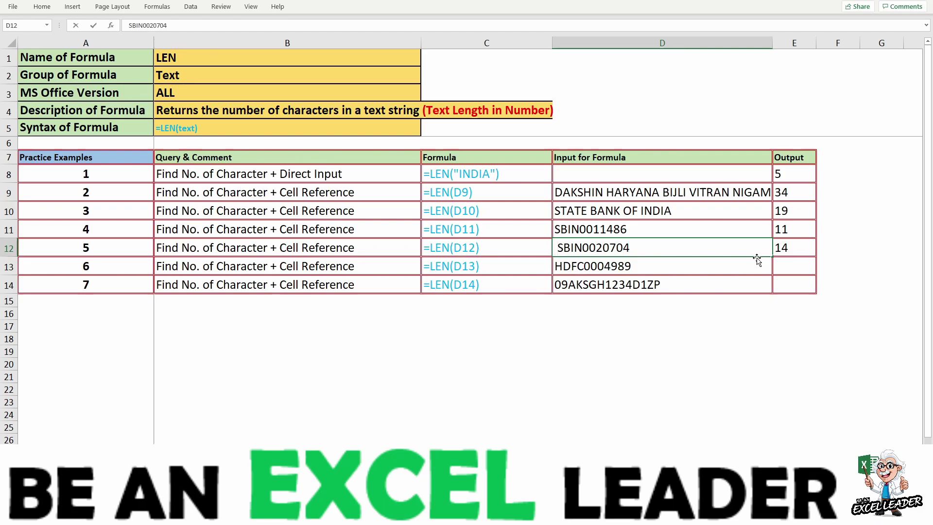
pyautogui.press('Delete')
pyautogui.press('Return')
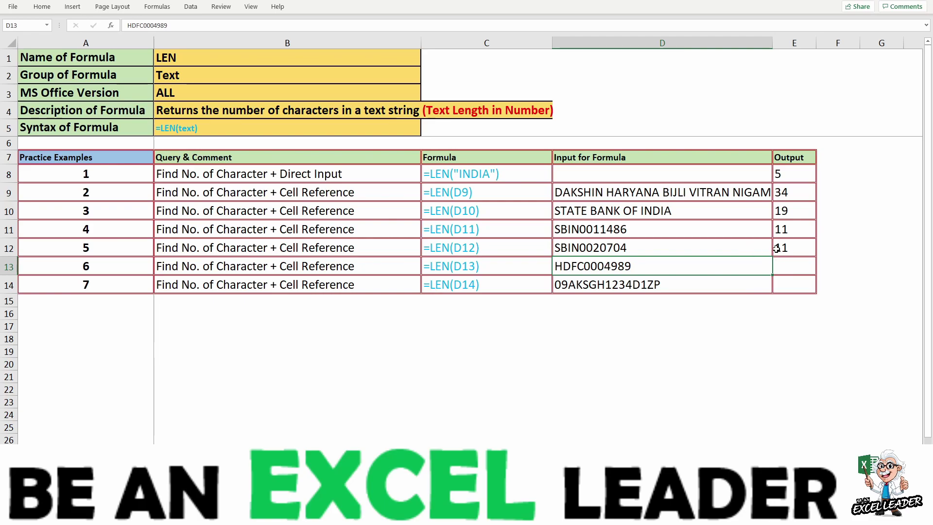
# - Copy the LEN formula from E12 into E13 and E14, returning 11 and 15
pyautogui.click(780, 248)
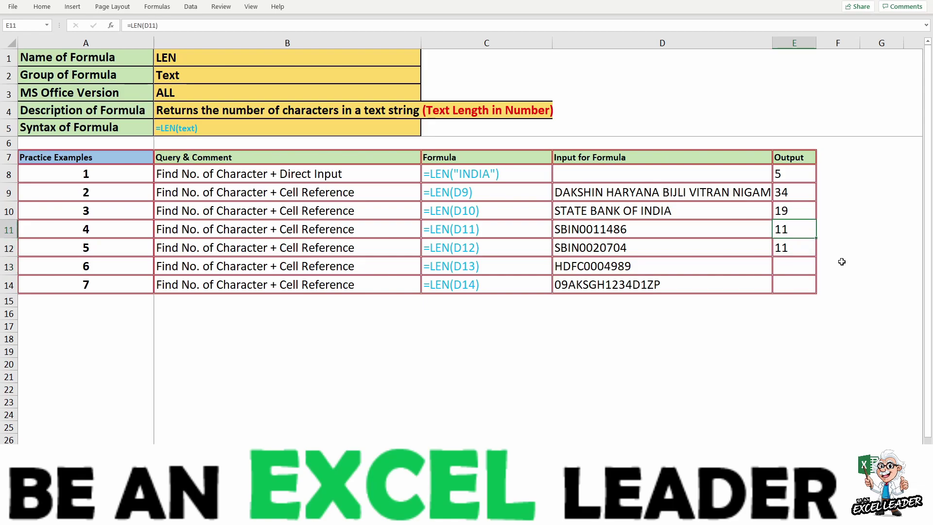
pyautogui.hotkey('ctrl', 'c')
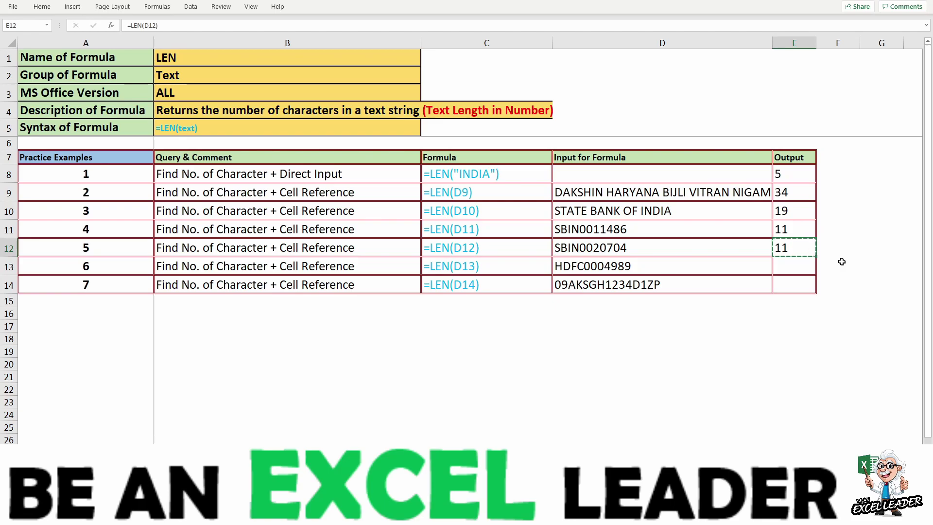
pyautogui.press('Down')
pyautogui.hotkey('ctrl', 'v')
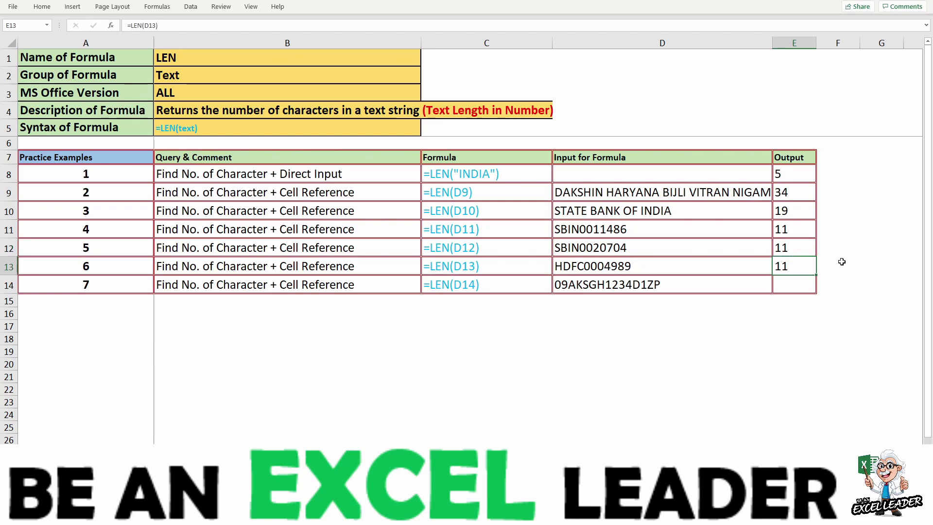
pyautogui.press('Down')
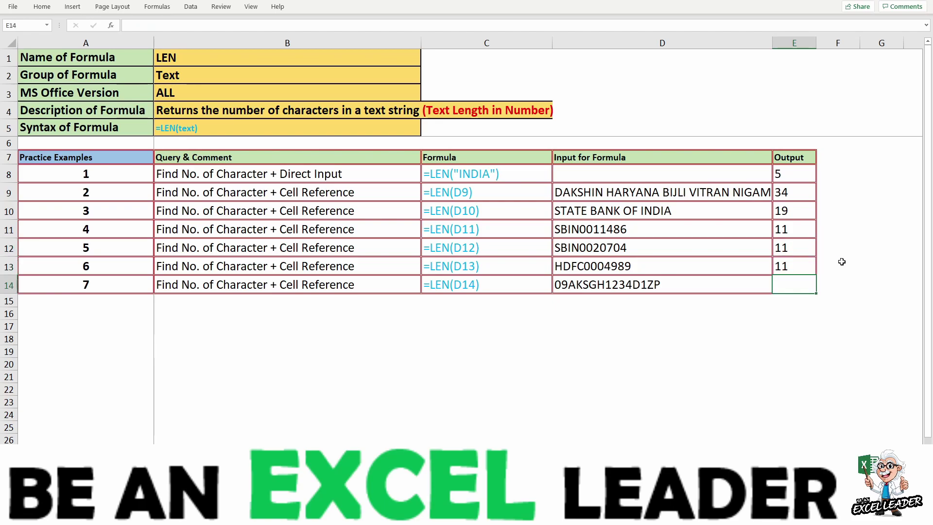
pyautogui.press('Left')
pyautogui.press('Right')
pyautogui.press('Up')
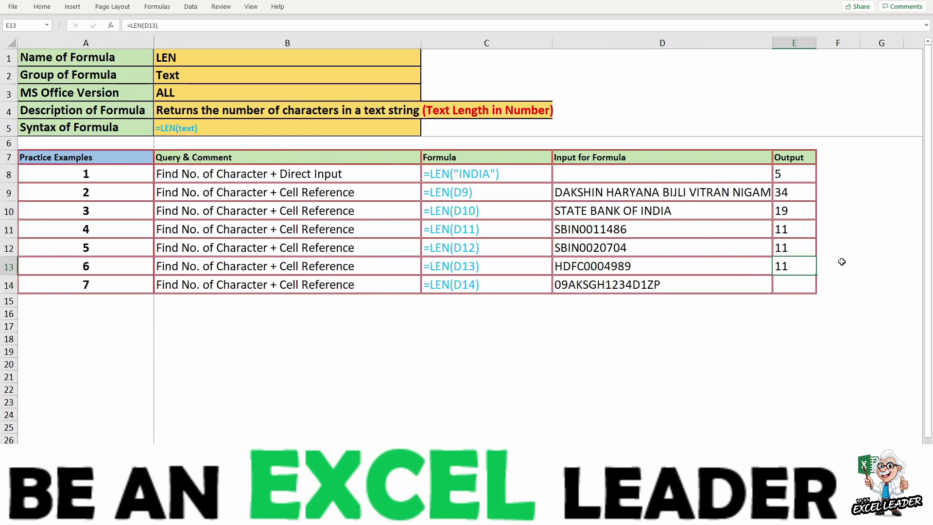
pyautogui.hotkey('ctrl', 'c')
pyautogui.press('Down')
pyautogui.hotkey('ctrl', 'v')
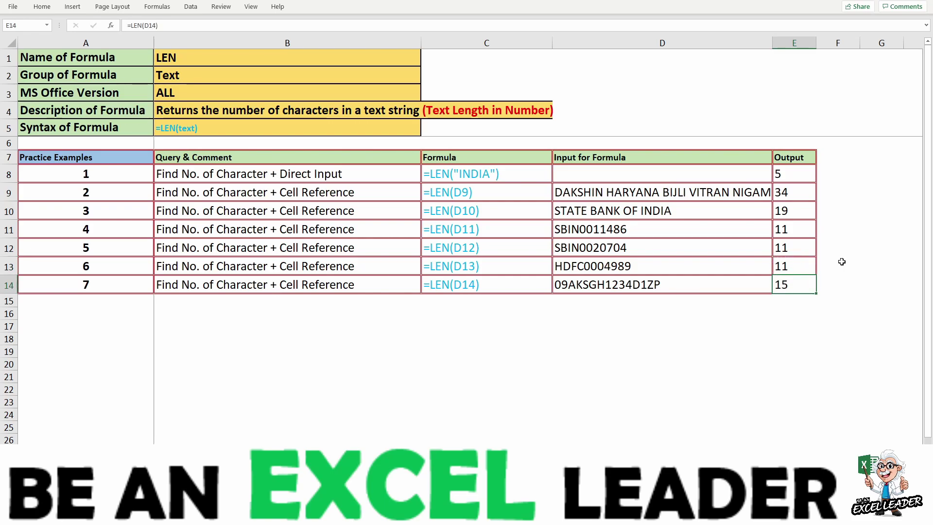